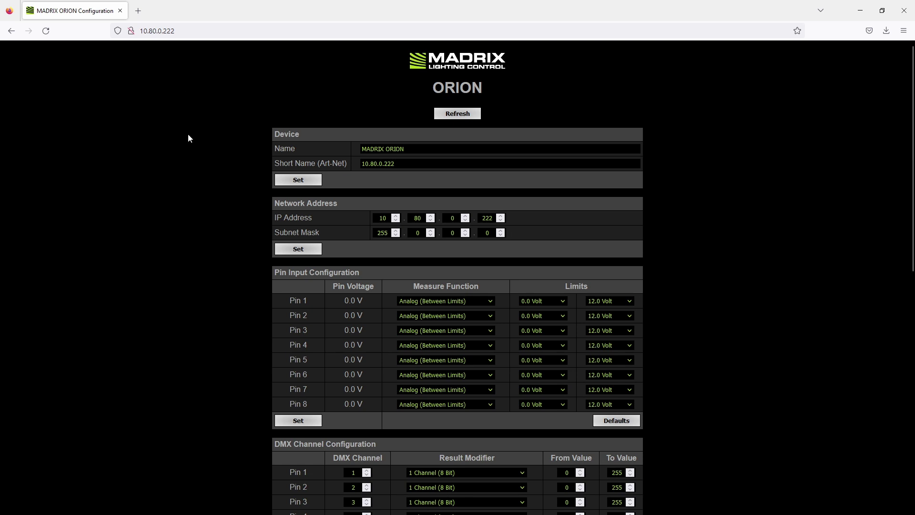
Step: Set the measure function of Pin 4 to Digital (Hysteresis Threshold) in the pin input configuration
{"action": "scroll", "coordinate": [227, 205], "scroll_direction": "down", "scroll_amount": 3}
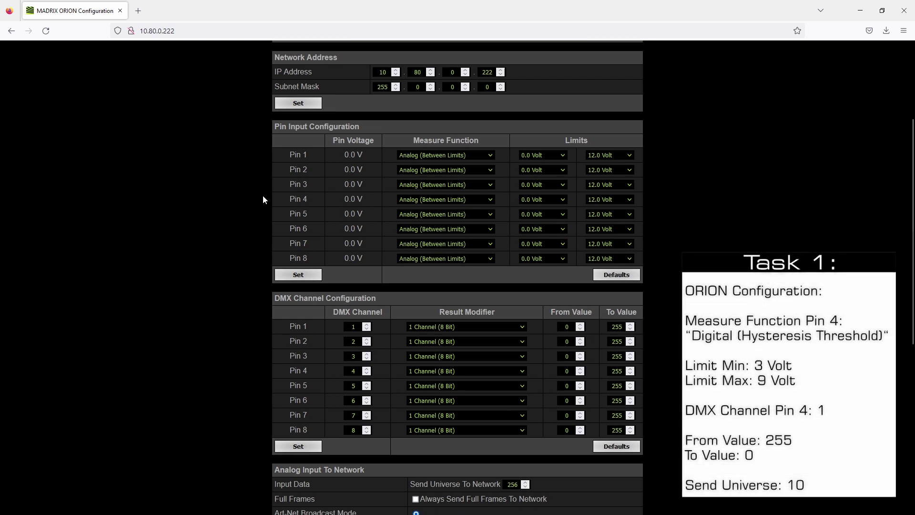
{"action": "left_click", "coordinate": [421, 200]}
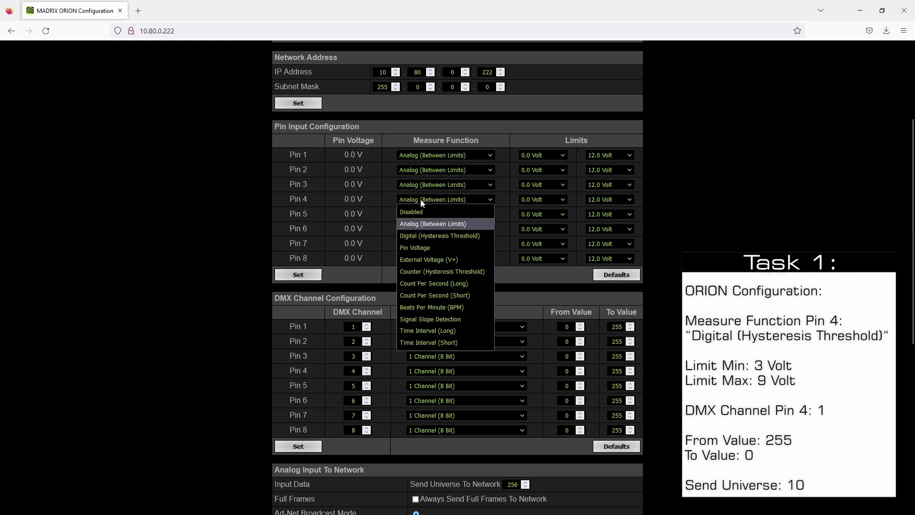
{"action": "left_click", "coordinate": [417, 236]}
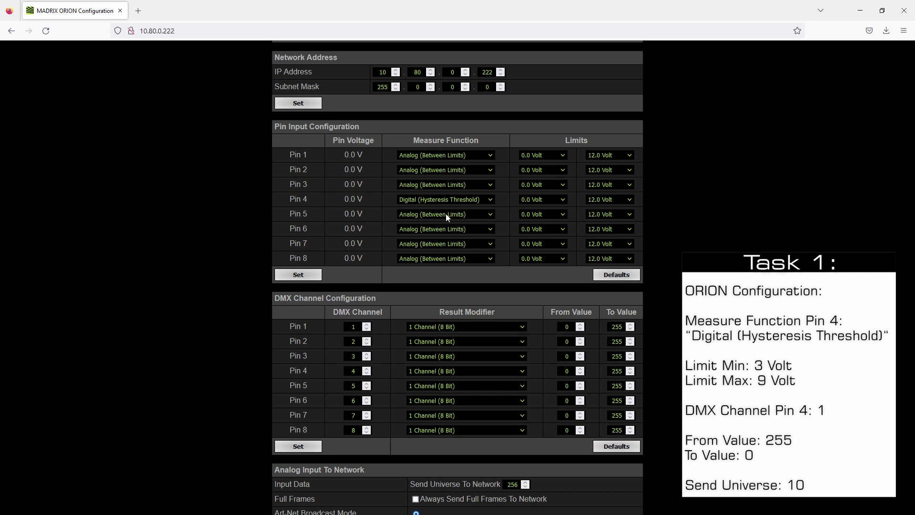
Step: Set the limits of Pin 4 to 3.0 Volt and 9.0 Volt and apply the pin input configuration
{"action": "left_click", "coordinate": [545, 201]}
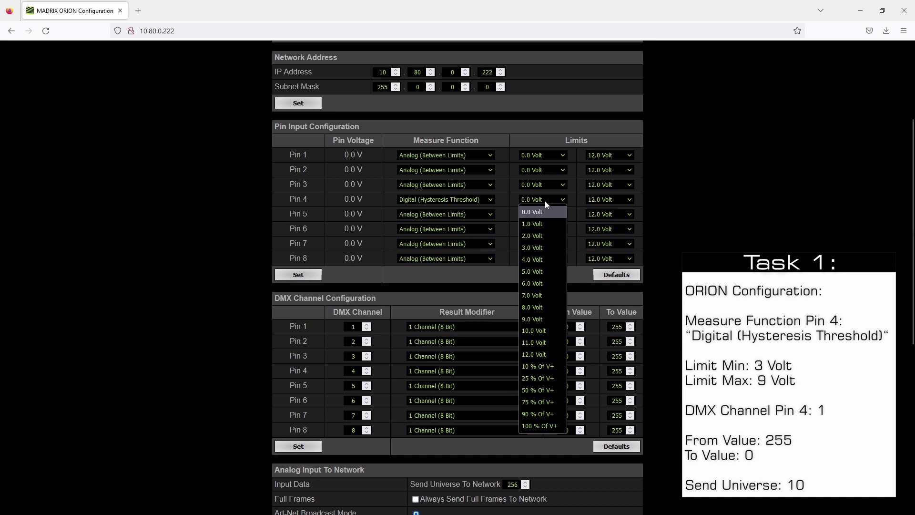
{"action": "left_click", "coordinate": [532, 249]}
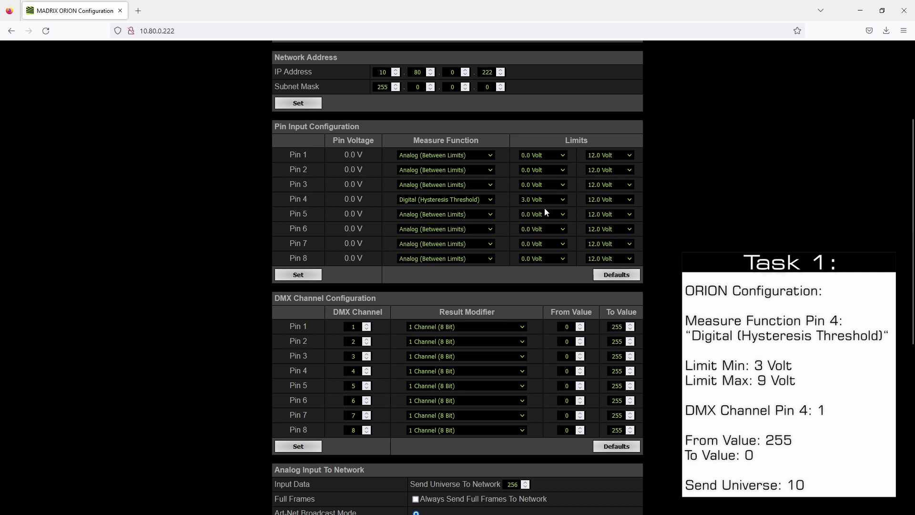
{"action": "left_click", "coordinate": [601, 201]}
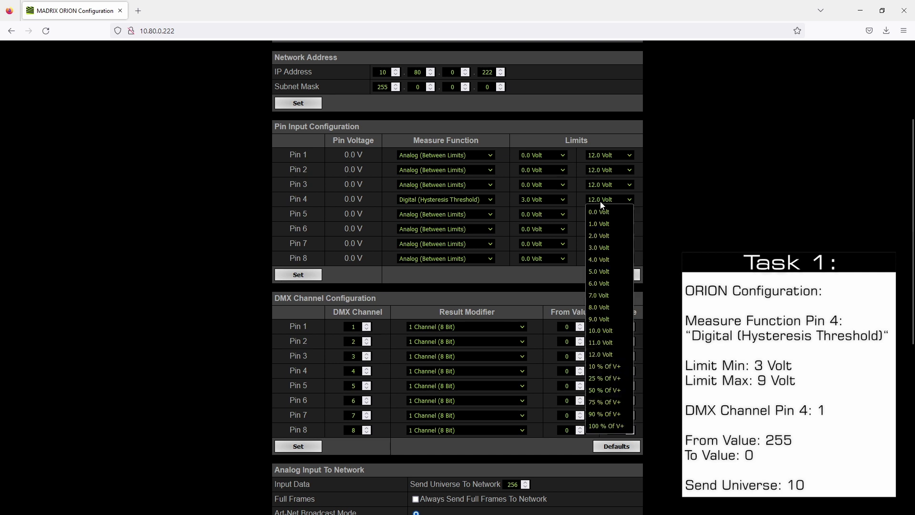
{"action": "left_click", "coordinate": [593, 319]}
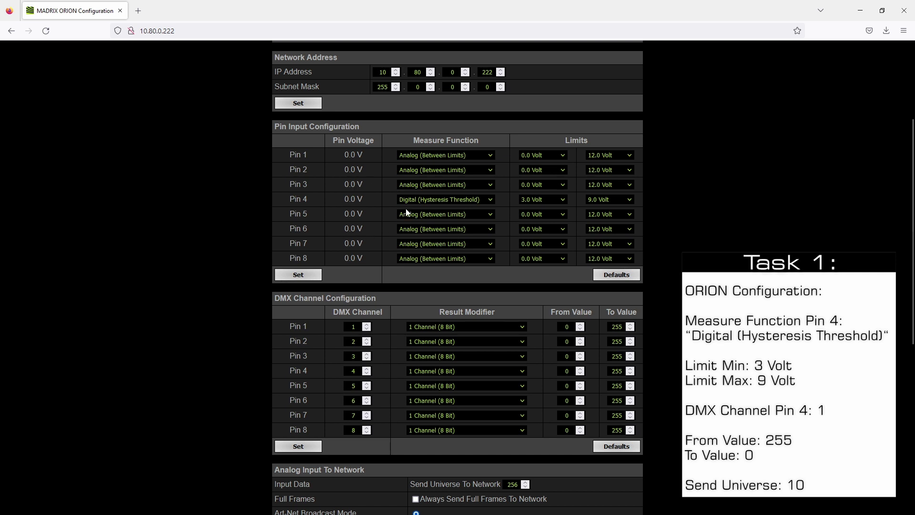
{"action": "left_click", "coordinate": [299, 275]}
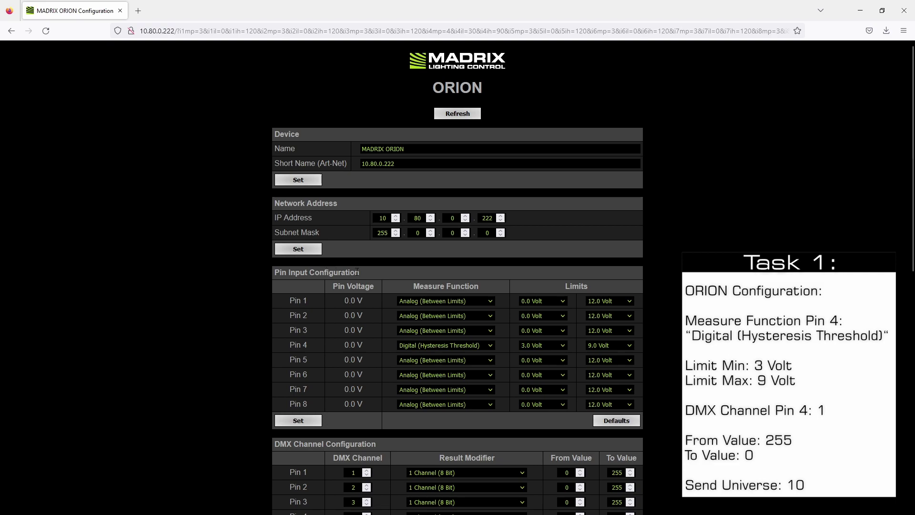
Step: Assign DMX channel 1 to Pin 4 and channel 10 to Pin 1, and apply the DMX channel configuration
{"action": "scroll", "coordinate": [357, 272], "scroll_direction": "down", "scroll_amount": 4}
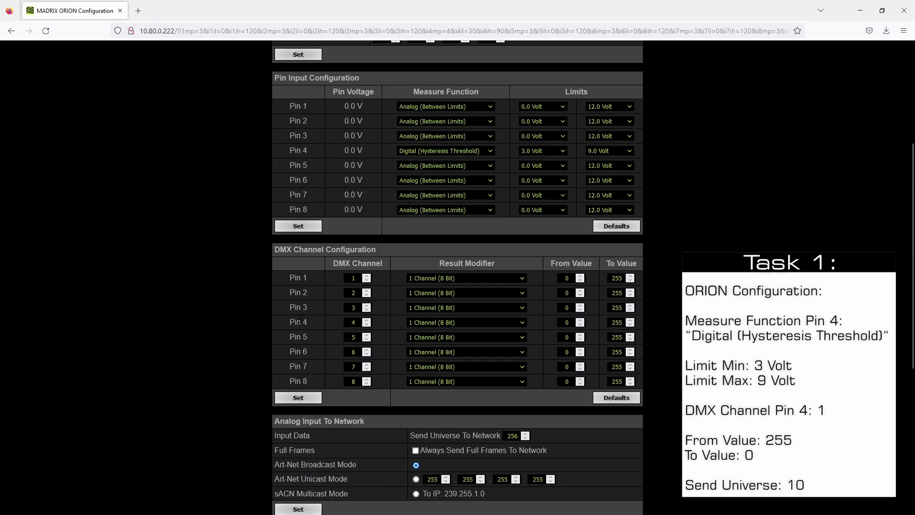
{"action": "scroll", "coordinate": [319, 224], "scroll_direction": "down", "scroll_amount": 1}
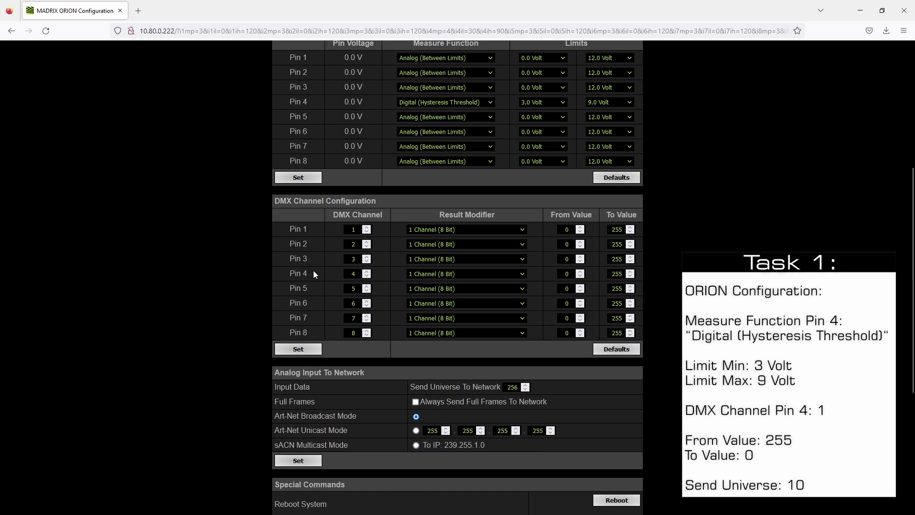
{"action": "double_click", "coordinate": [365, 274]}
{"action": "type", "text": "1"}
{"action": "left_click", "coordinate": [362, 229]}
{"action": "type", "text": "0"}
{"action": "left_click", "coordinate": [294, 352]}
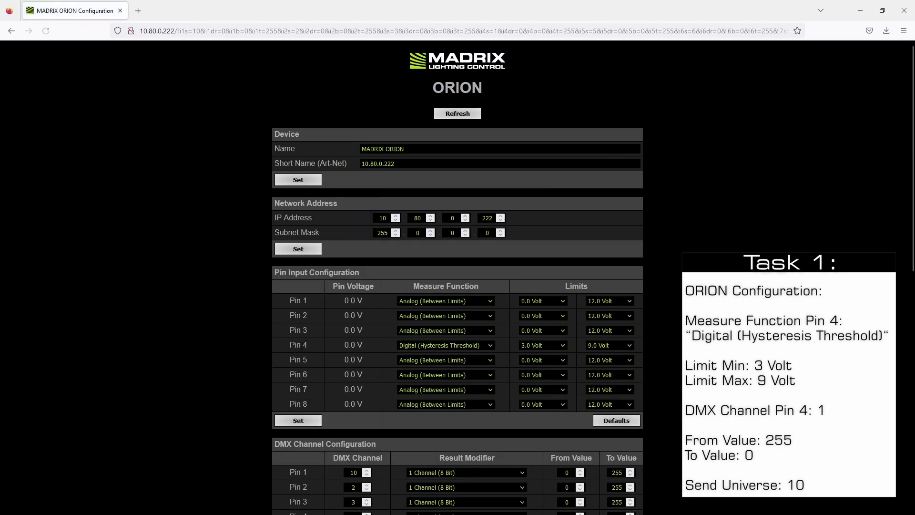
Step: Set the From Value of Pin 4 to 255 and its To Value to 0, and apply the DMX channel configuration
{"action": "scroll", "coordinate": [310, 292], "scroll_direction": "down", "scroll_amount": 8}
{"action": "scroll", "coordinate": [310, 292], "scroll_direction": "up", "scroll_amount": 3}
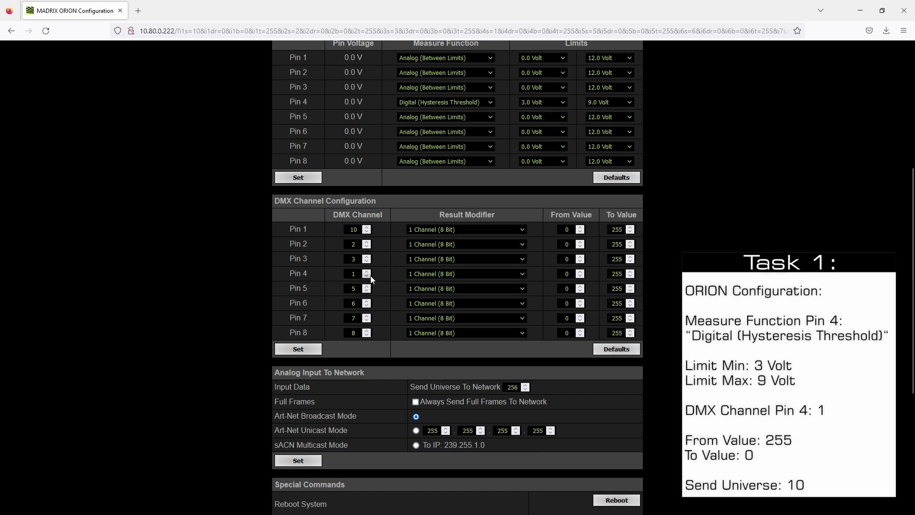
{"action": "double_click", "coordinate": [557, 273]}
{"action": "left_click", "coordinate": [612, 273]}
{"action": "double_click", "coordinate": [613, 274]}
{"action": "type", "text": "0"}
{"action": "left_click", "coordinate": [297, 349]}
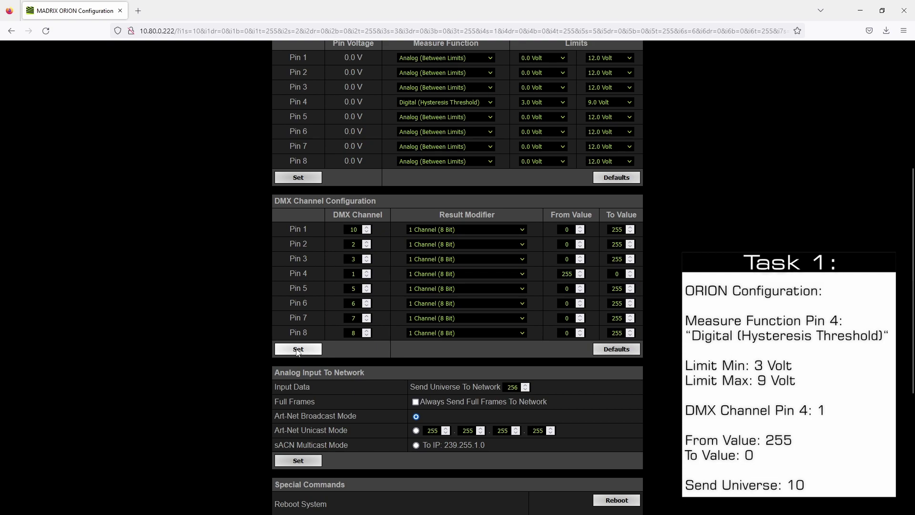
Step: Review the result modifier options for Pin 4 and keep 1 Channel (8 Bit)
{"action": "scroll", "coordinate": [301, 345], "scroll_direction": "down", "scroll_amount": 4}
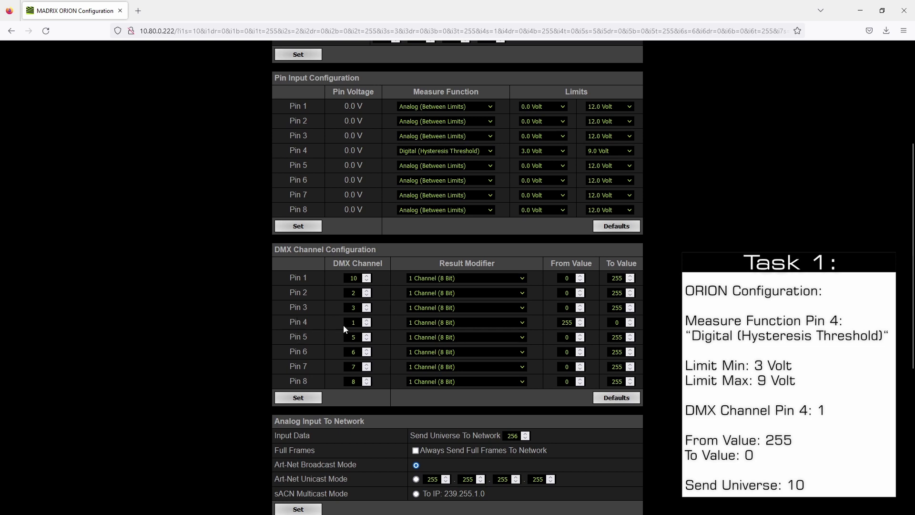
{"action": "left_click", "coordinate": [523, 324]}
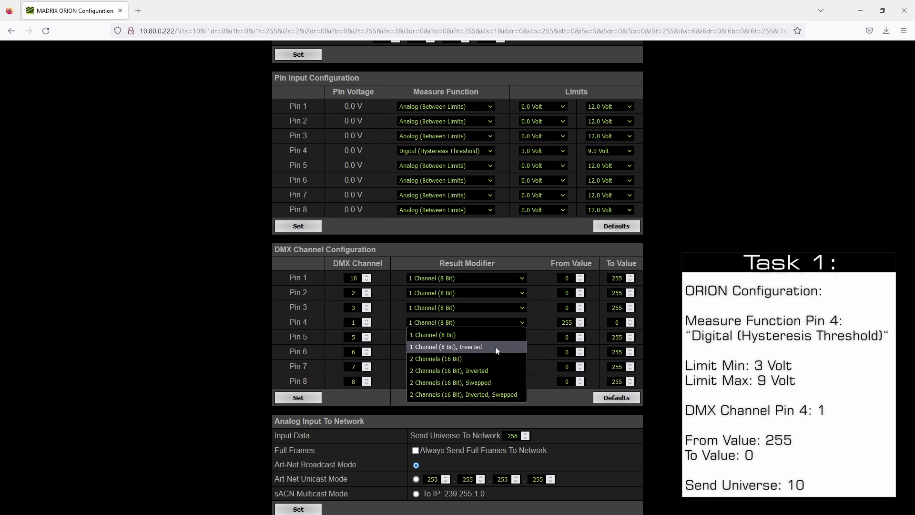
{"action": "left_click", "coordinate": [426, 337]}
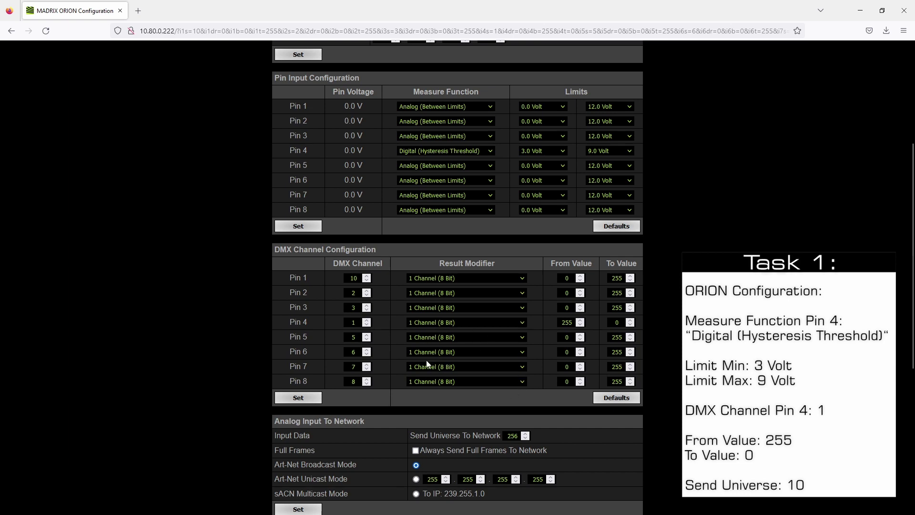
Step: Set the universe sent to the network to 10 and apply the Analog Input To Network settings
{"action": "scroll", "coordinate": [426, 366], "scroll_direction": "down", "scroll_amount": 1}
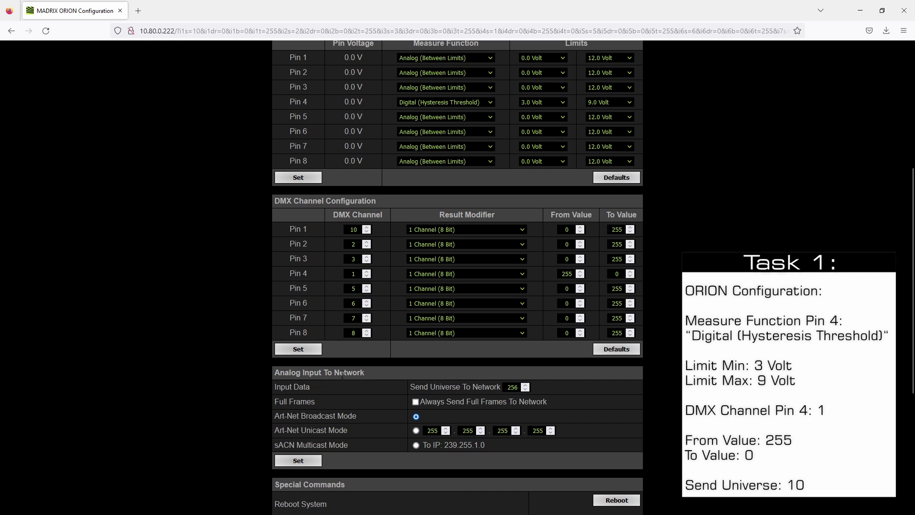
{"action": "scroll", "coordinate": [346, 374], "scroll_direction": "down", "scroll_amount": 1}
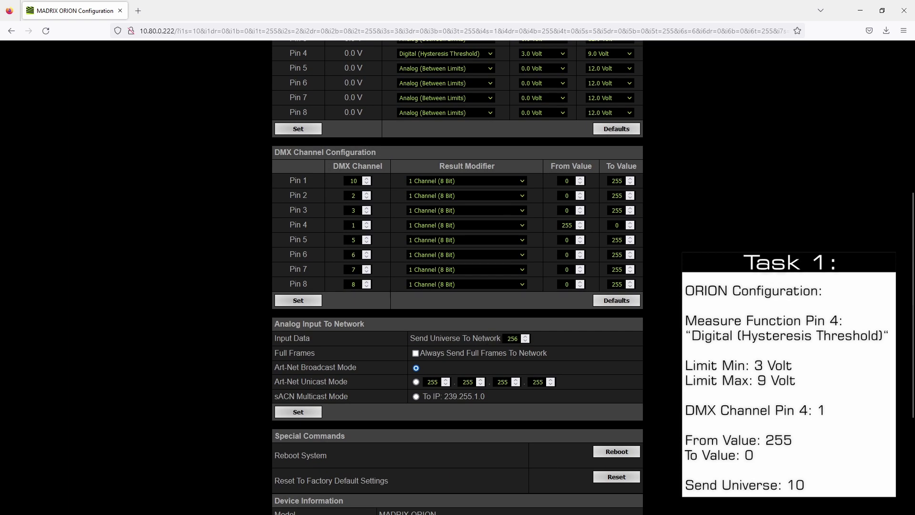
{"action": "double_click", "coordinate": [526, 339]}
{"action": "type", "text": "10"}
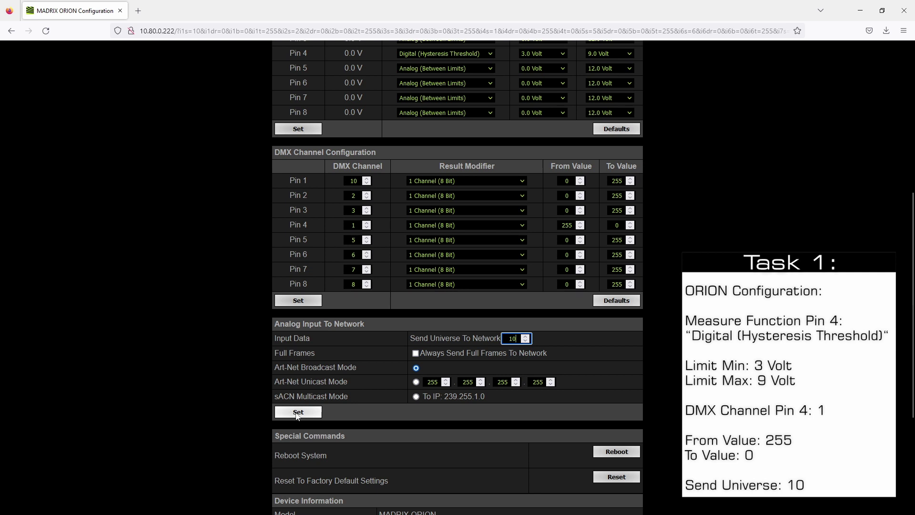
{"action": "left_click", "coordinate": [297, 413]}
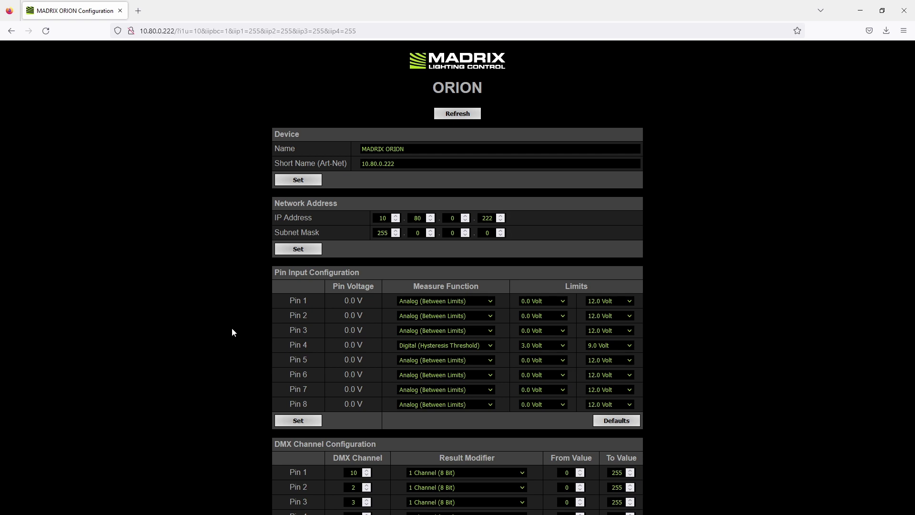
{"action": "scroll", "coordinate": [226, 314], "scroll_direction": "down", "scroll_amount": 2}
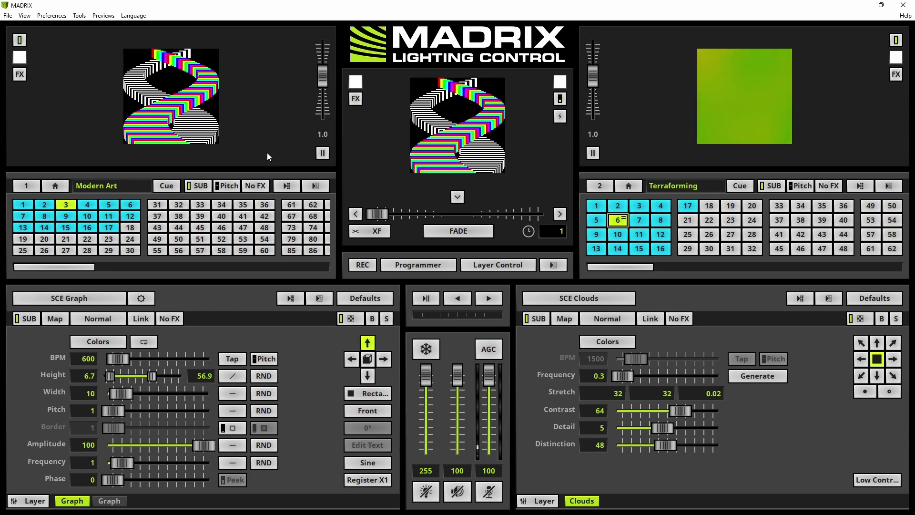
Step: Switch to the MADRIX software, enable Art-Net in the Device Manager and search for Art-Net devices
{"action": "left_click", "coordinate": [60, 17]}
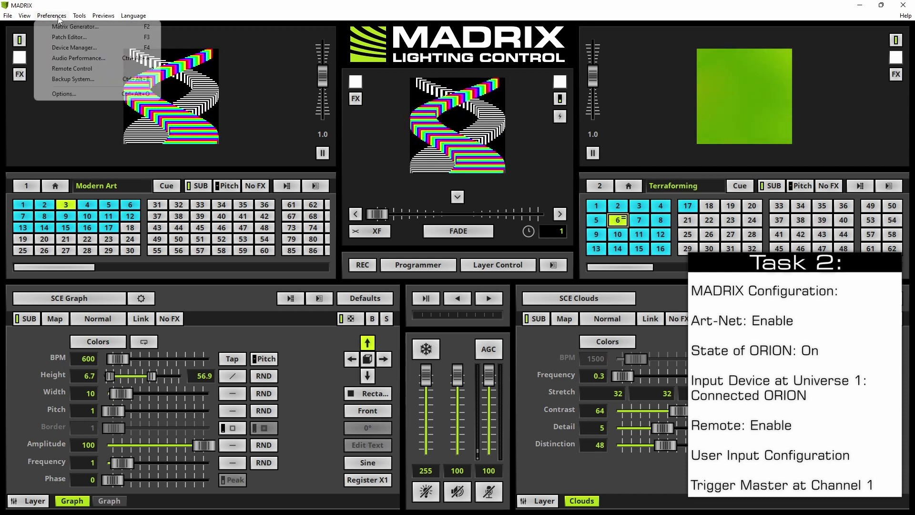
{"action": "left_click", "coordinate": [67, 49]}
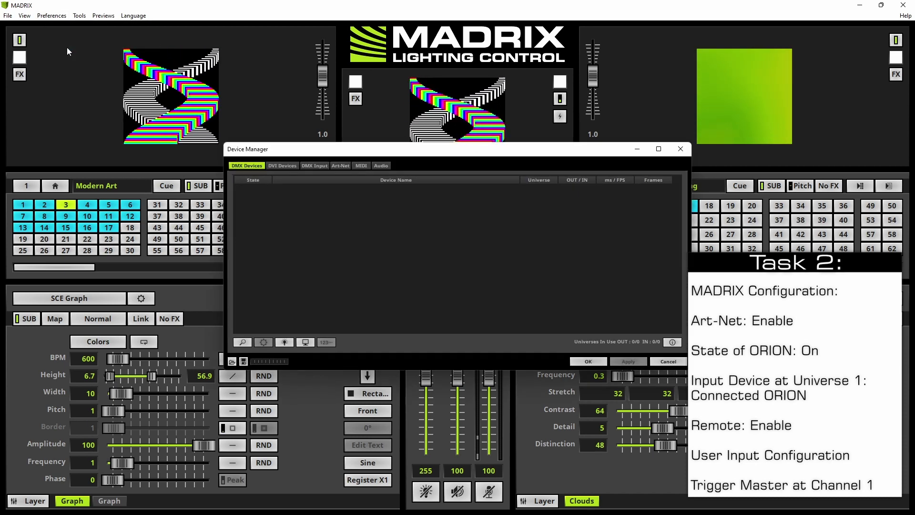
{"action": "left_click", "coordinate": [340, 166]}
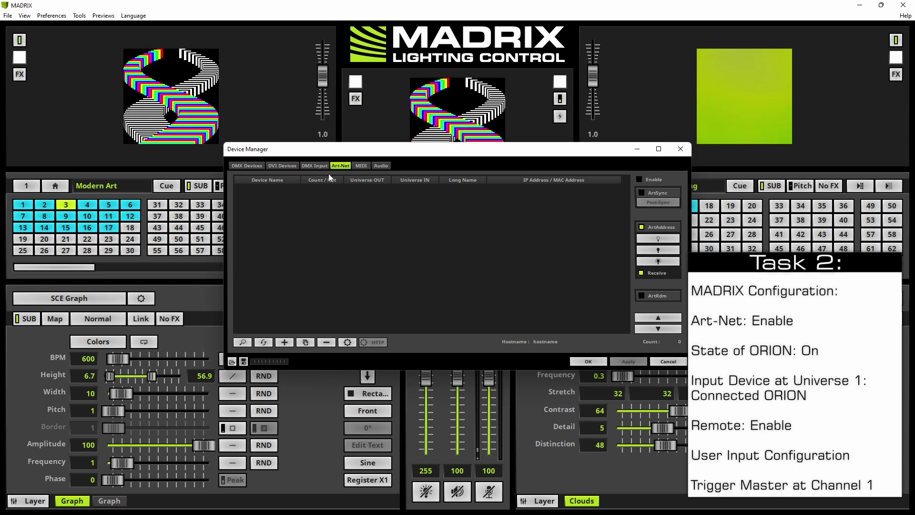
{"action": "left_click", "coordinate": [639, 180]}
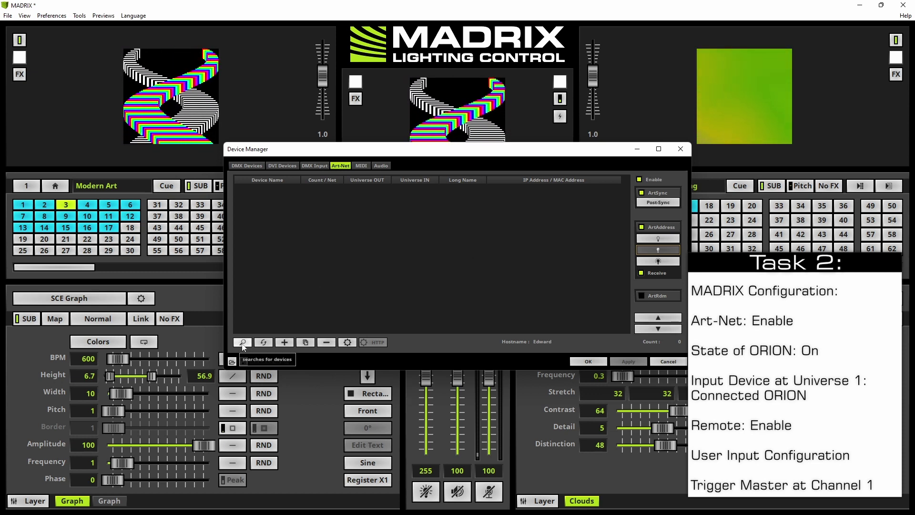
{"action": "left_click", "coordinate": [243, 343]}
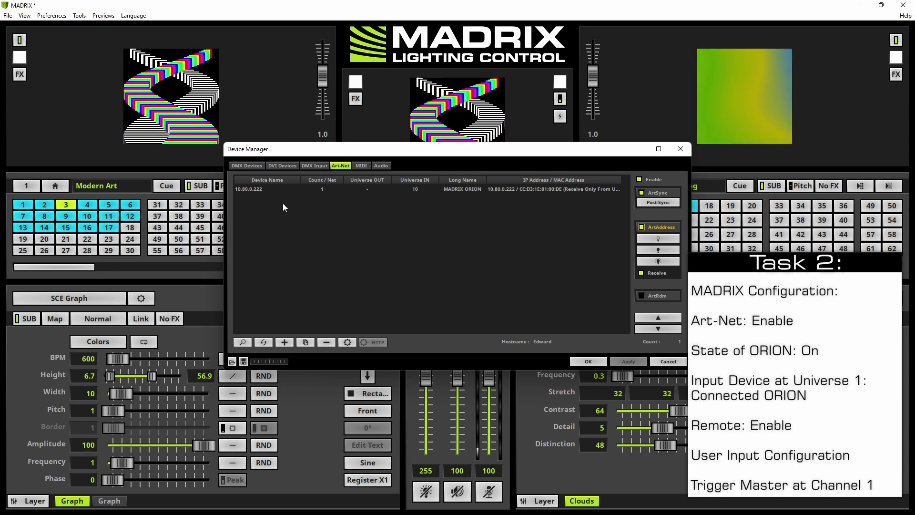
Step: Set the state of the 10.80.0.222 Port:0 input to On in the DMX device list
{"action": "left_click", "coordinate": [247, 166]}
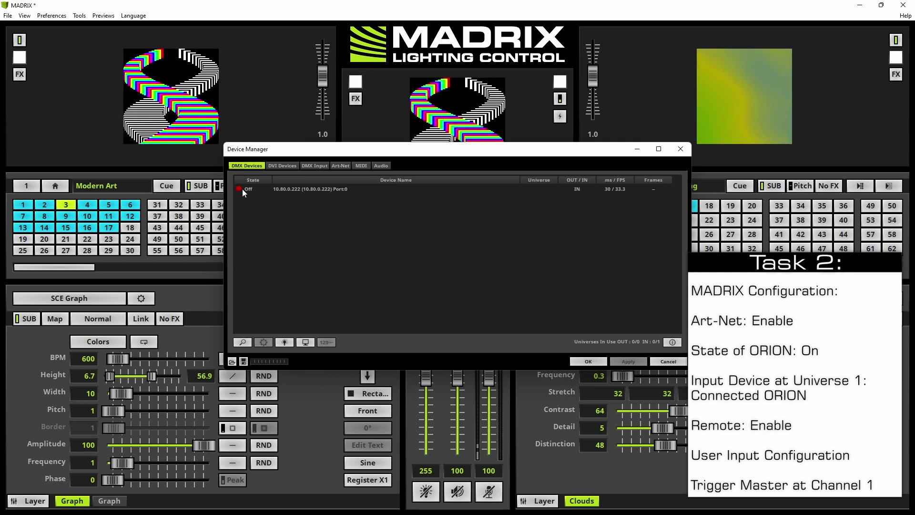
{"action": "left_click", "coordinate": [244, 190]}
{"action": "left_click", "coordinate": [243, 189]}
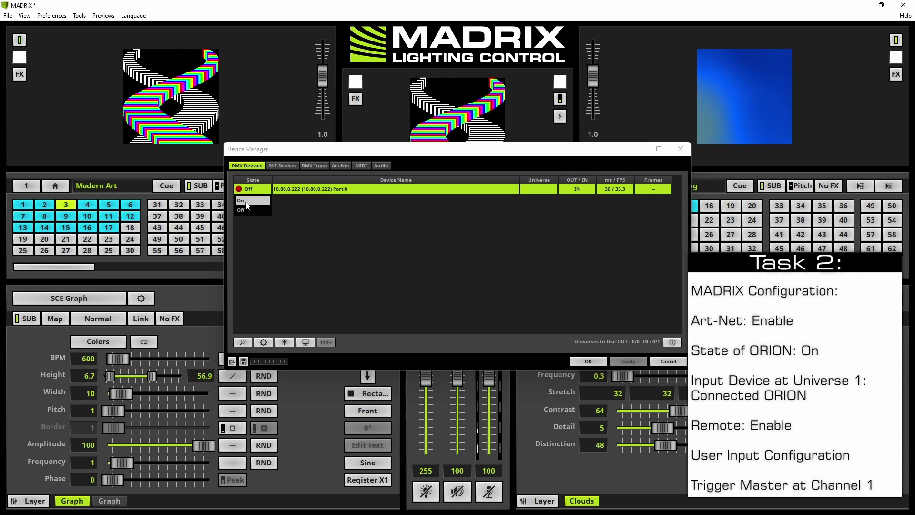
{"action": "left_click", "coordinate": [247, 201]}
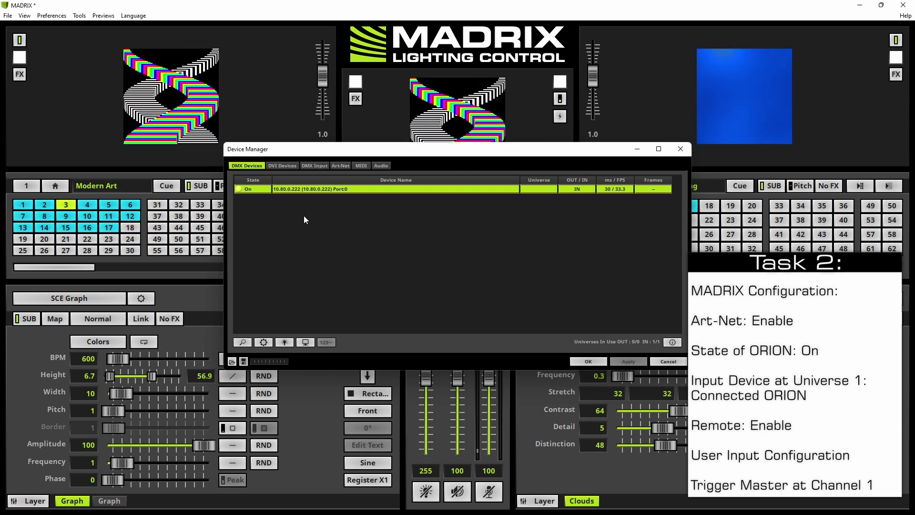
Step: Assign 10.80.0.222 Port:0 as the DMX-IN device of universe 1
{"action": "left_click", "coordinate": [315, 168]}
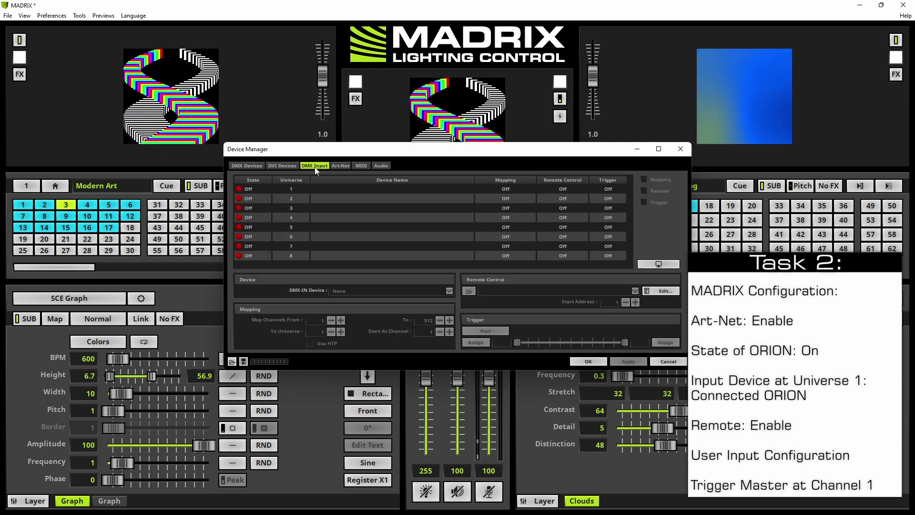
{"action": "left_click", "coordinate": [341, 189]}
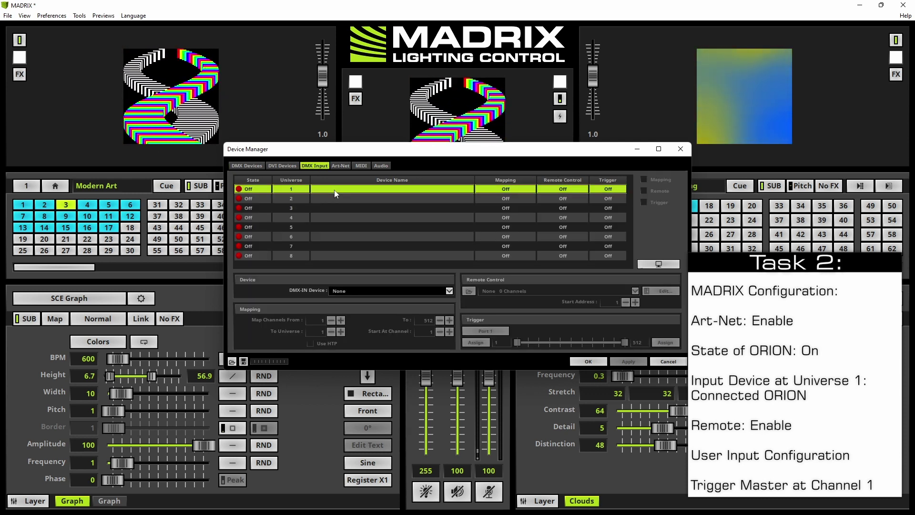
{"action": "left_click", "coordinate": [355, 291]}
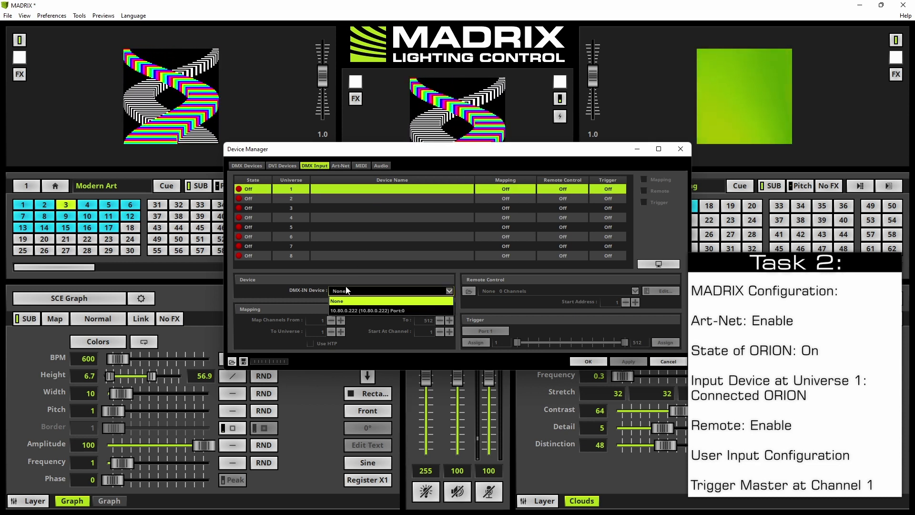
{"action": "left_click", "coordinate": [347, 310]}
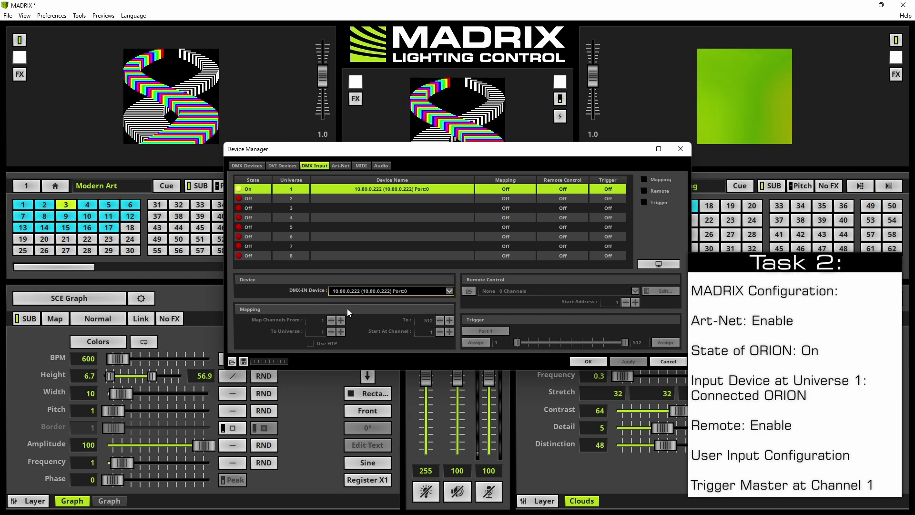
Step: Enable remote control for DMX input universe 1 and set its remote configuration to User
{"action": "left_click", "coordinate": [644, 192]}
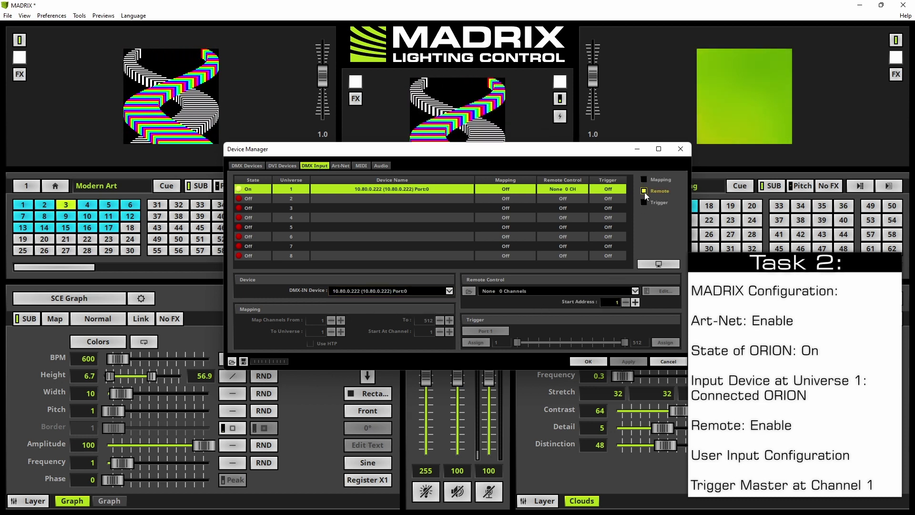
{"action": "left_click", "coordinate": [569, 293]}
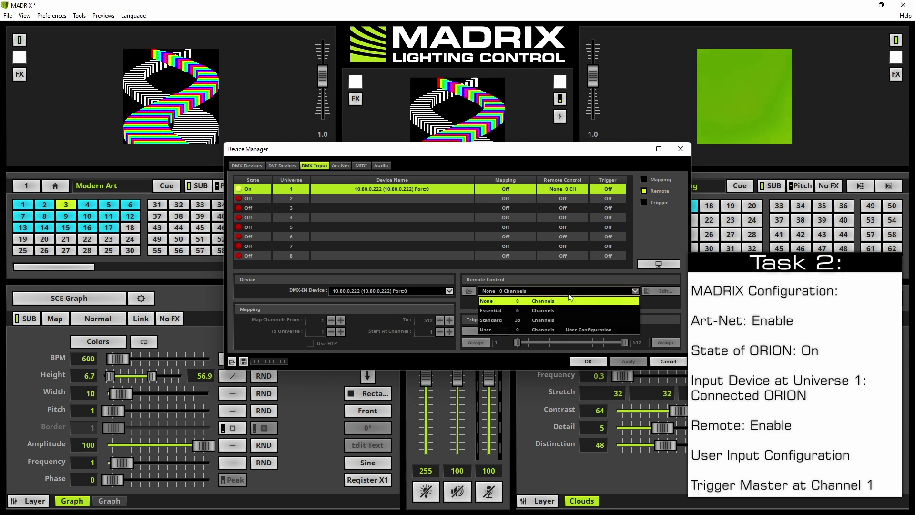
{"action": "left_click", "coordinate": [564, 329]}
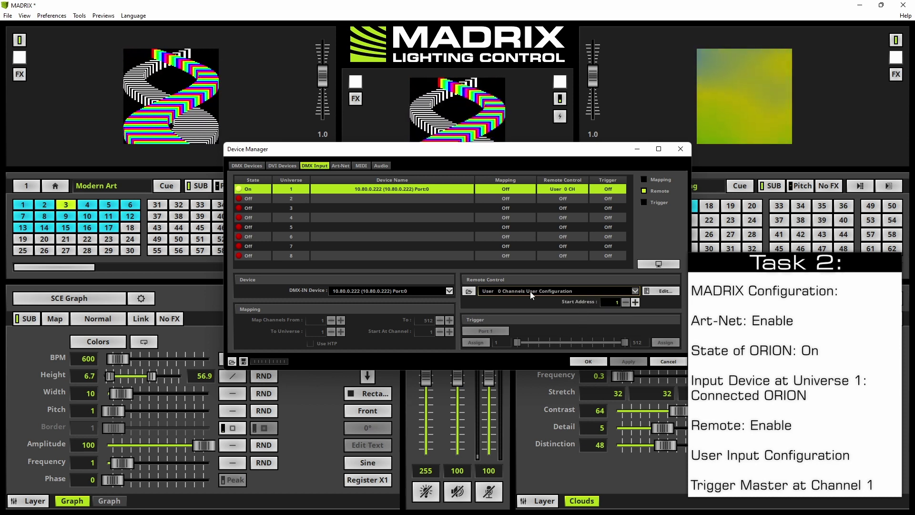
Step: Open the user remote configuration for editing and add the Output Master function
{"action": "left_click", "coordinate": [654, 292]}
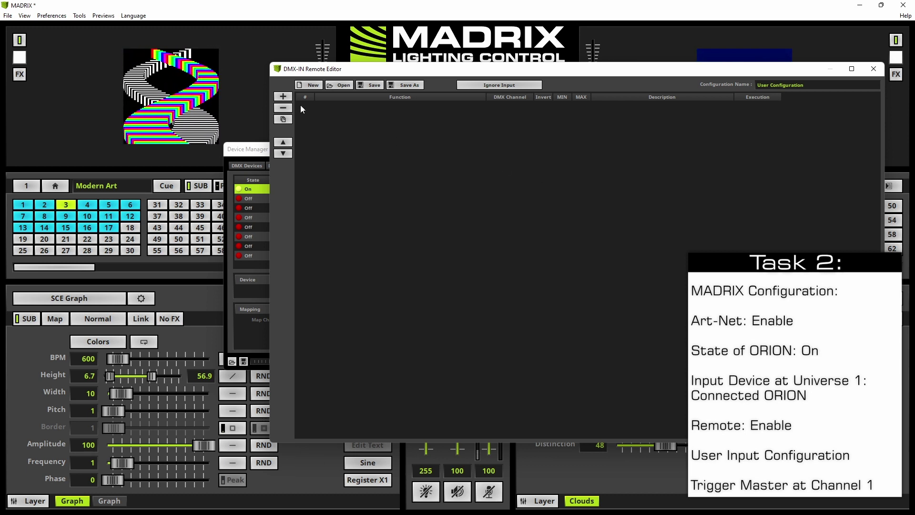
{"action": "left_click", "coordinate": [284, 97]}
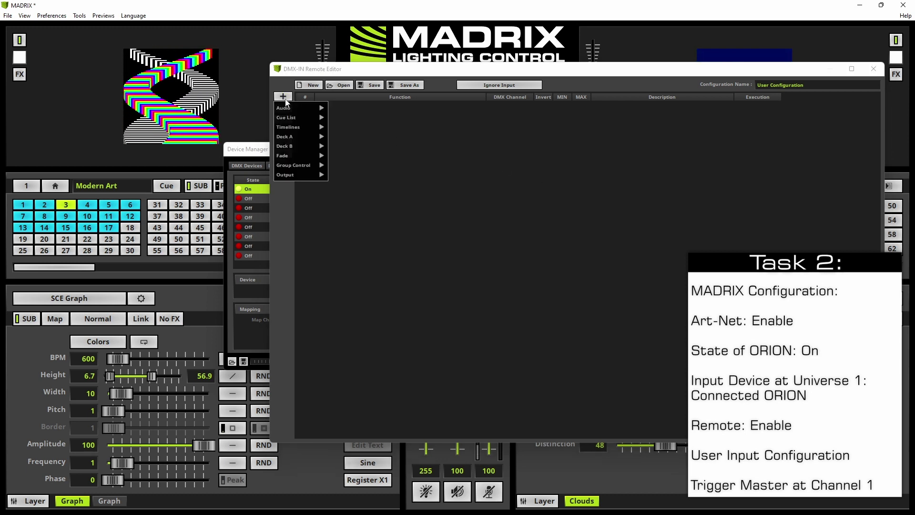
{"action": "mouse_move", "coordinate": [296, 179]}
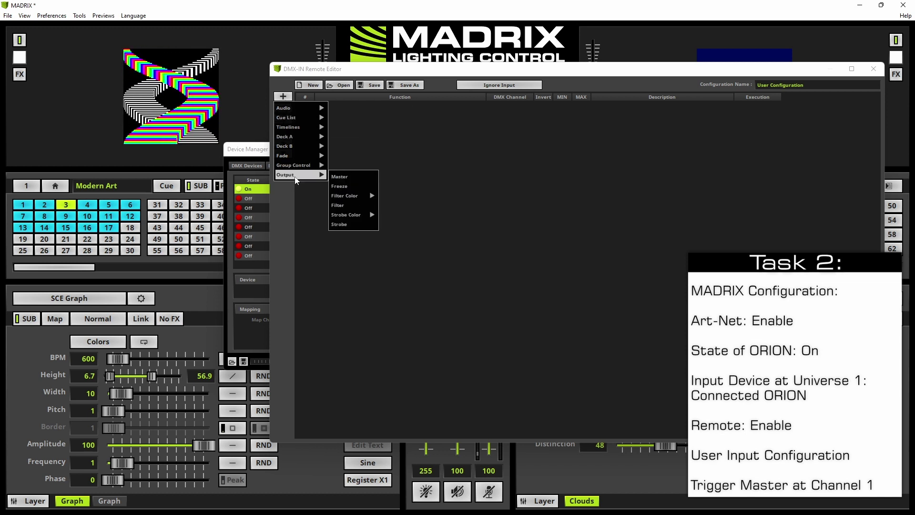
{"action": "left_click", "coordinate": [340, 178]}
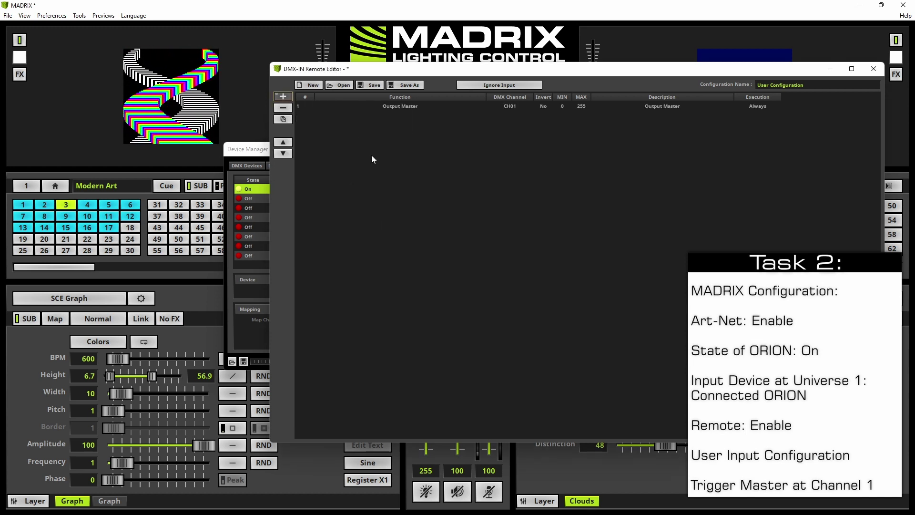
Step: Set the execution of the Output Master entry to On Value Change
{"action": "left_click", "coordinate": [379, 108]}
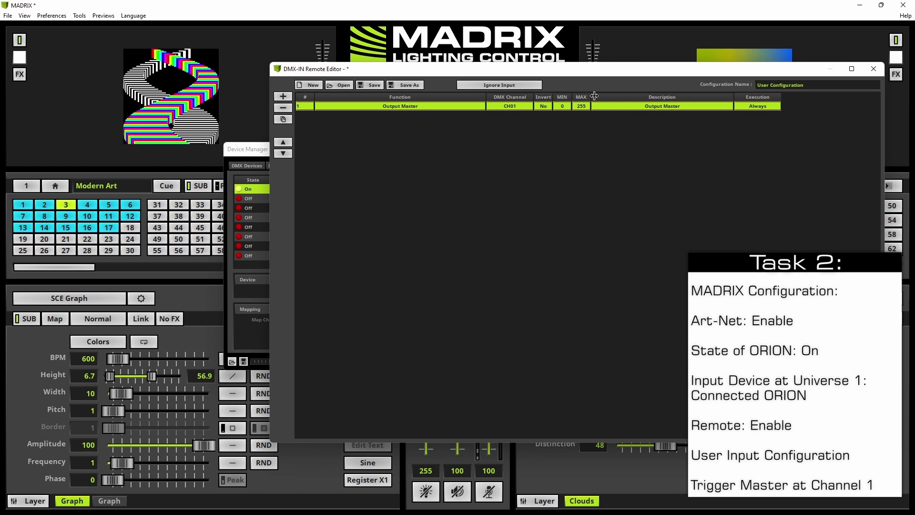
{"action": "left_click", "coordinate": [759, 109]}
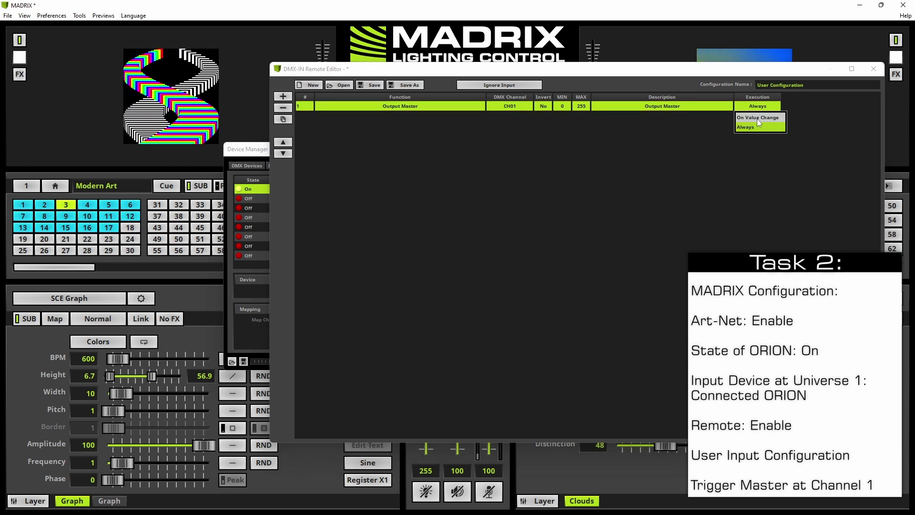
{"action": "left_click", "coordinate": [758, 119]}
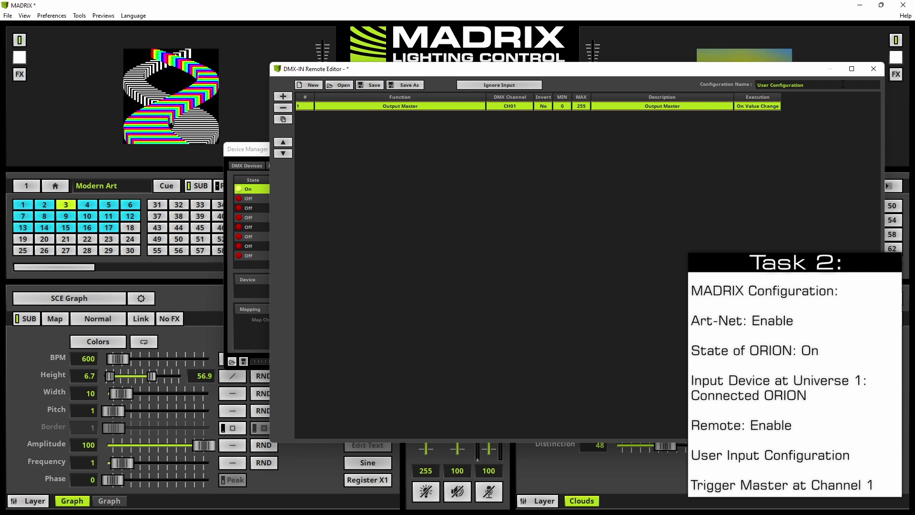
Step: Close the DMX-IN Remote Editor without saving the configuration to a file and confirm the Device Manager settings
{"action": "left_click", "coordinate": [873, 72]}
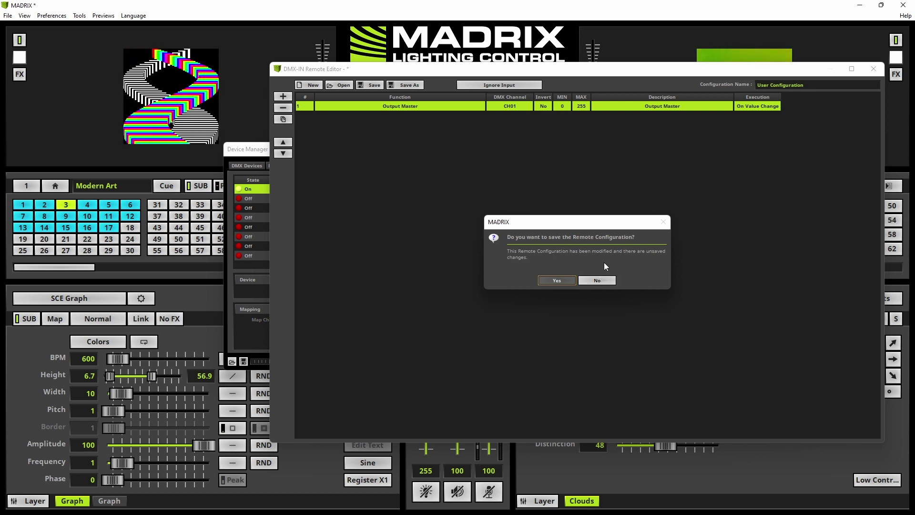
{"action": "left_click", "coordinate": [596, 281]}
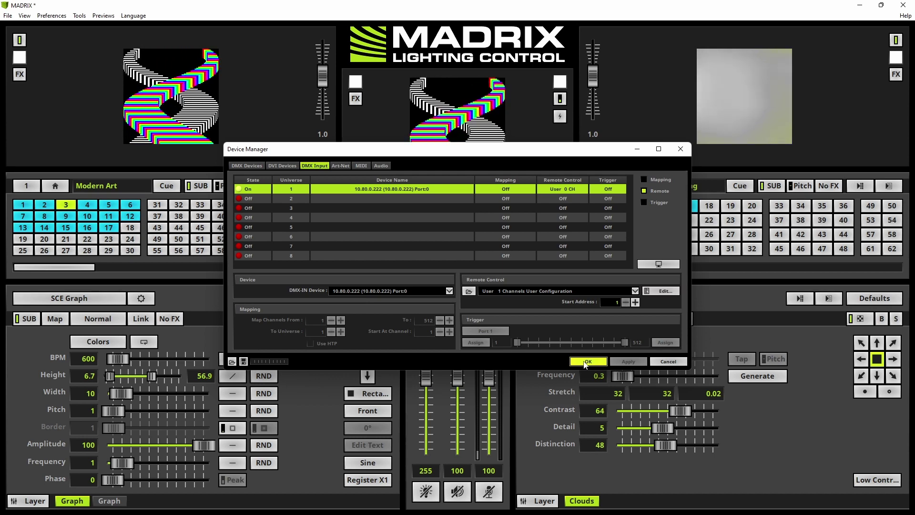
{"action": "left_click", "coordinate": [587, 361]}
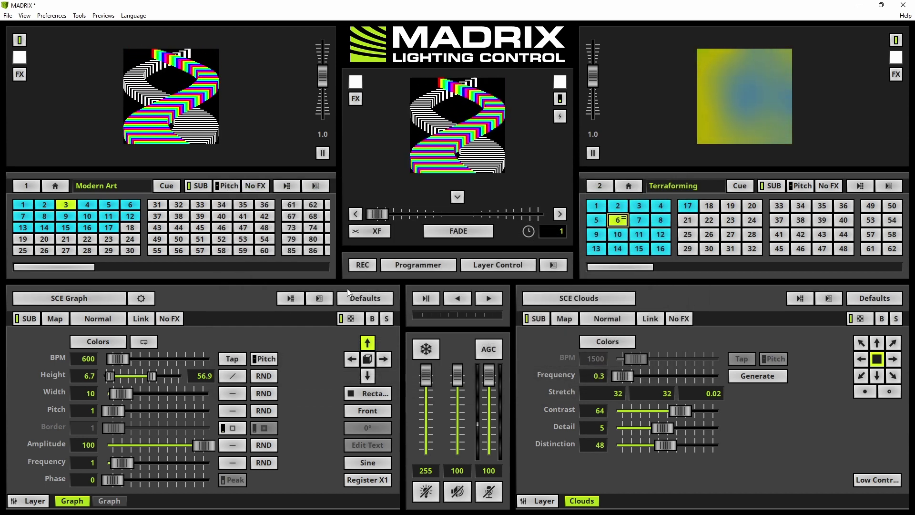